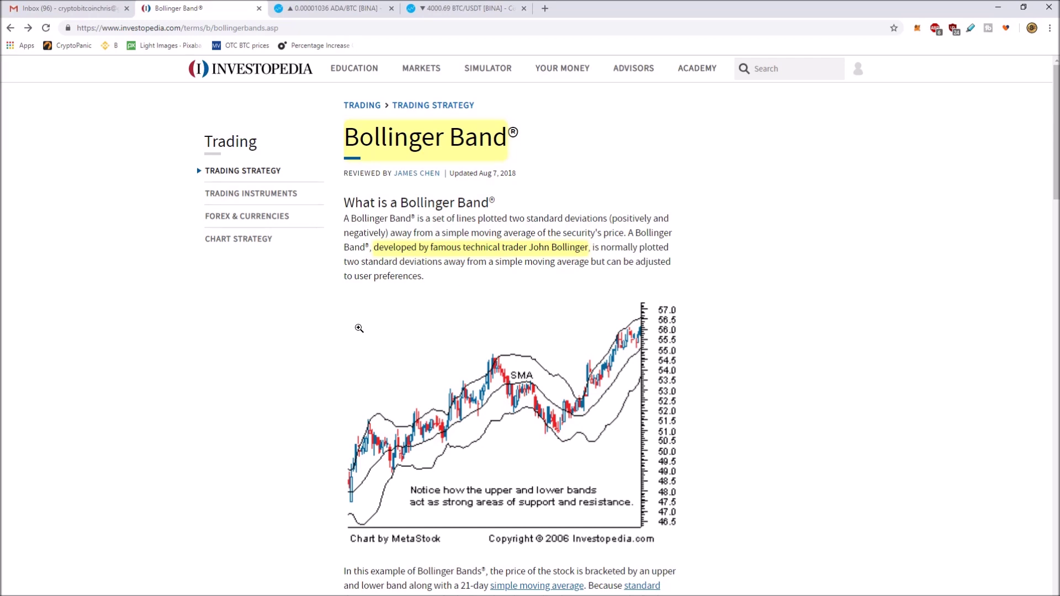
- Bring the Coinigy ADA/BTC chart tab to the front in place of the Investopedia article
left_click(337, 9)
- Switch to the BTC/USDT hourly chart and search indicators for 'boll' without adding one
left_click(477, 10)
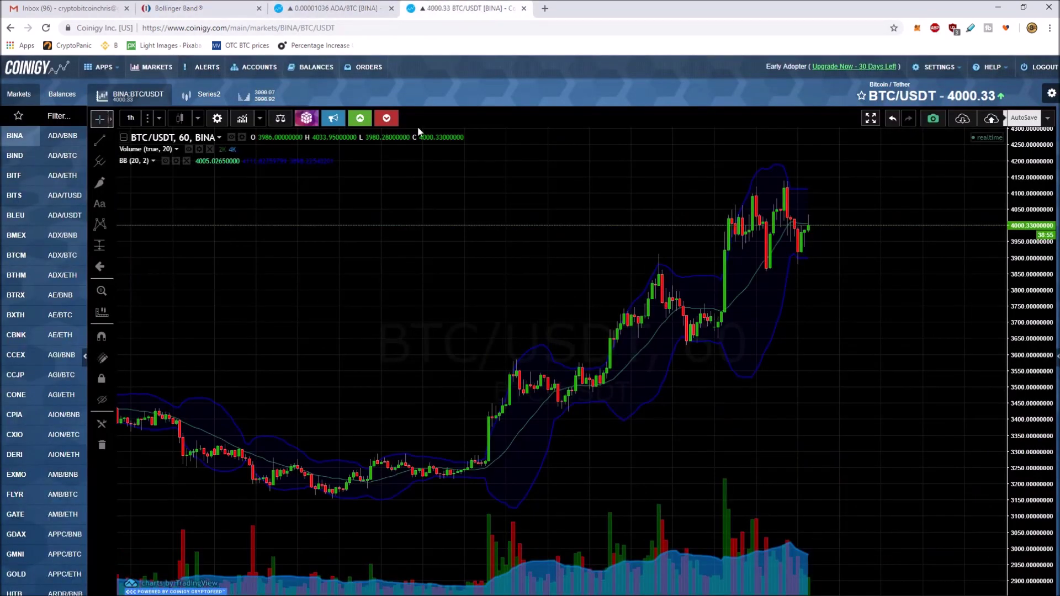
left_click(242, 123)
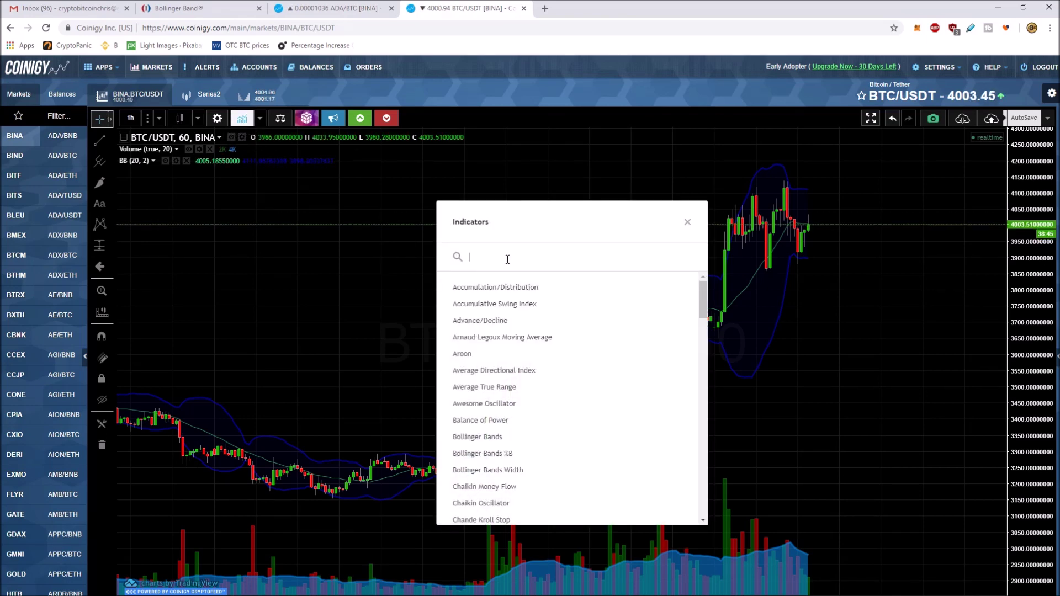
type("boll")
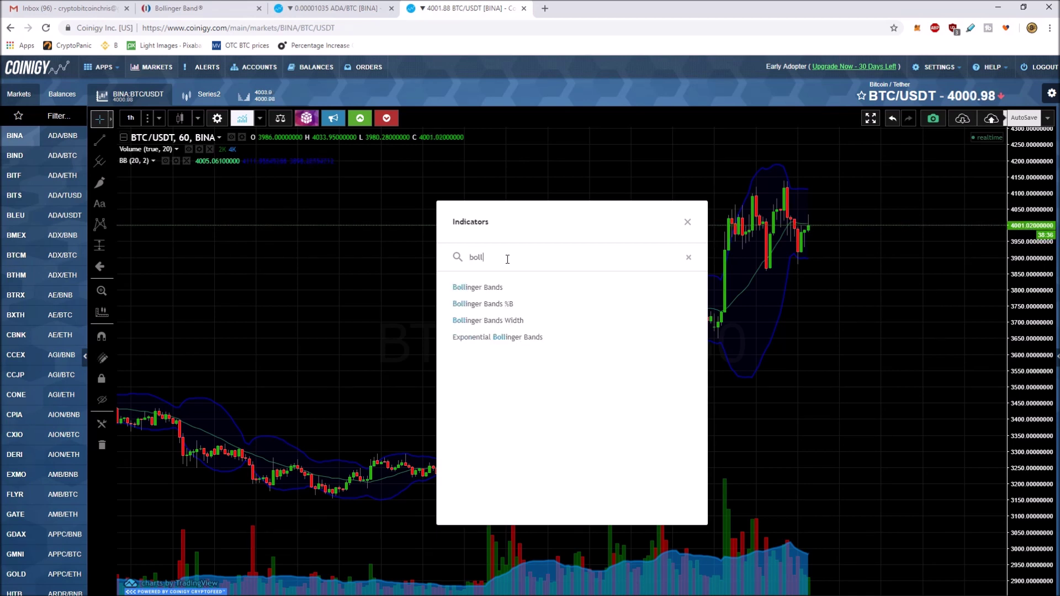
key("Escape")
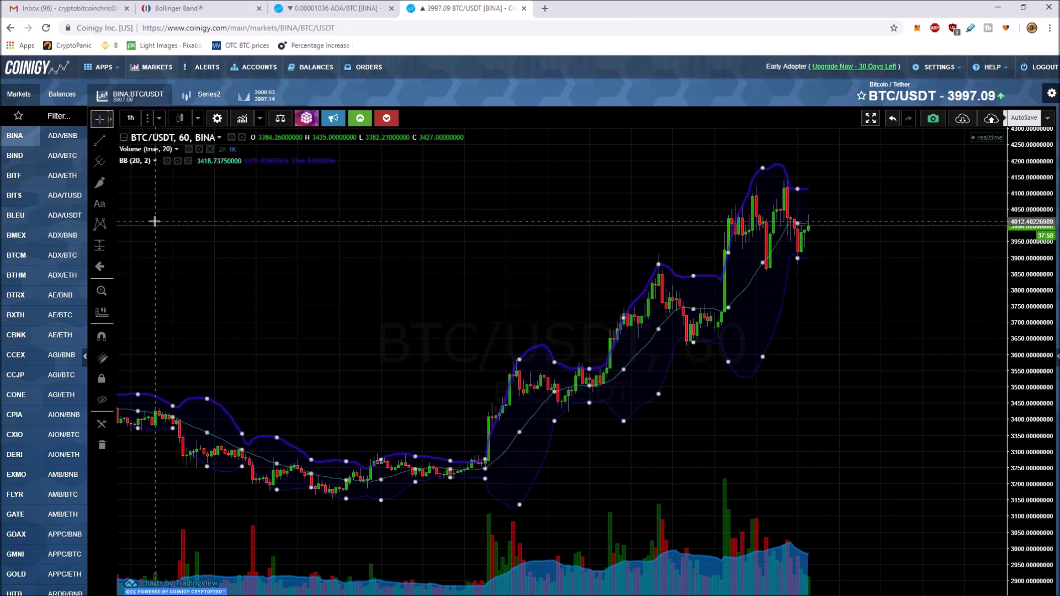
- Thin the upper band, make upper and lower bands cyan, and fade the median line almost transparent
left_click(168, 161)
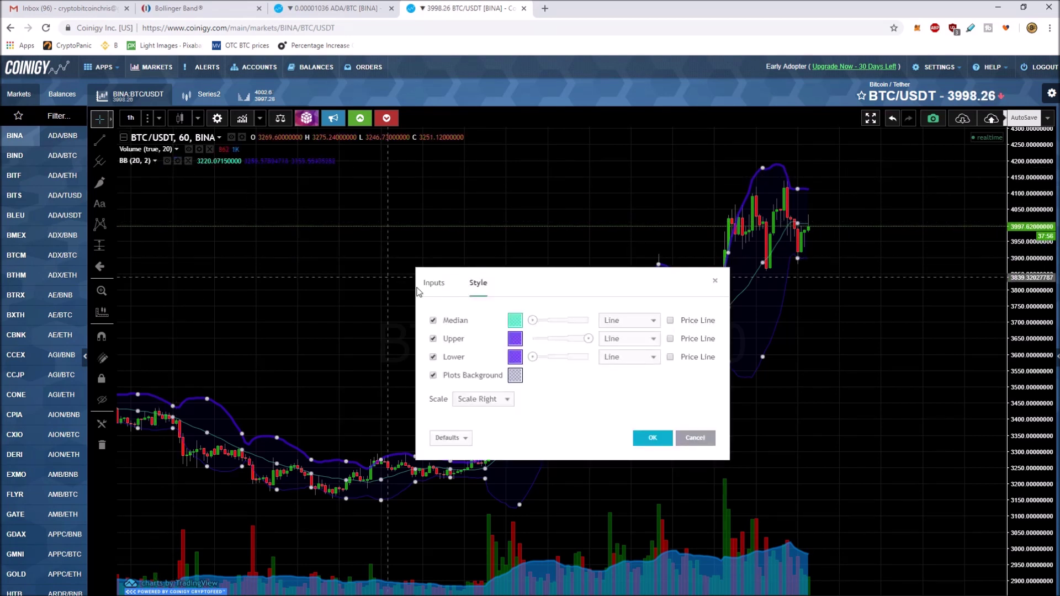
left_click_drag(582, 340, 548, 336)
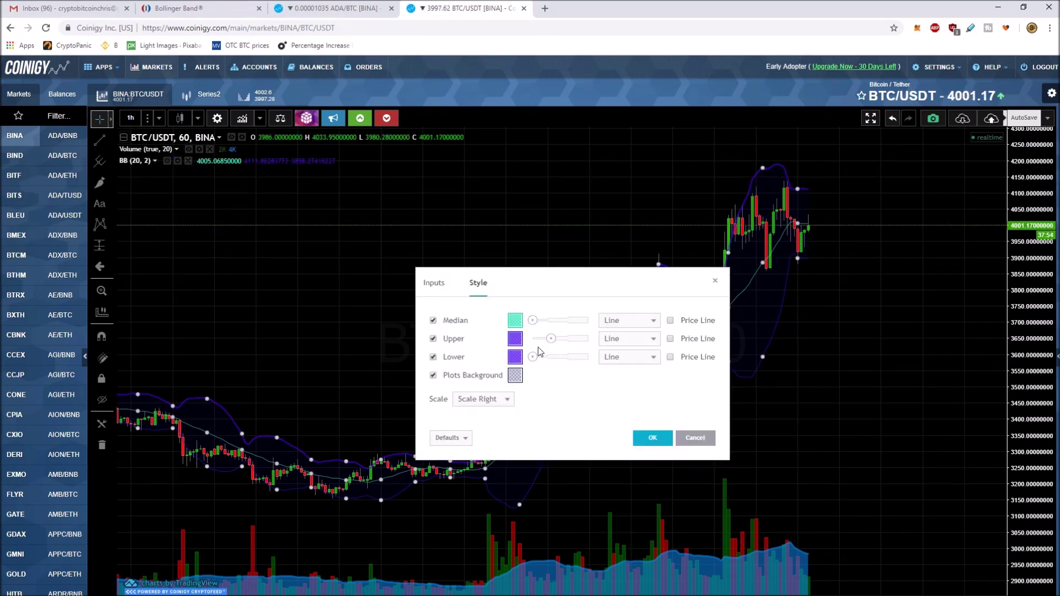
left_click(515, 339)
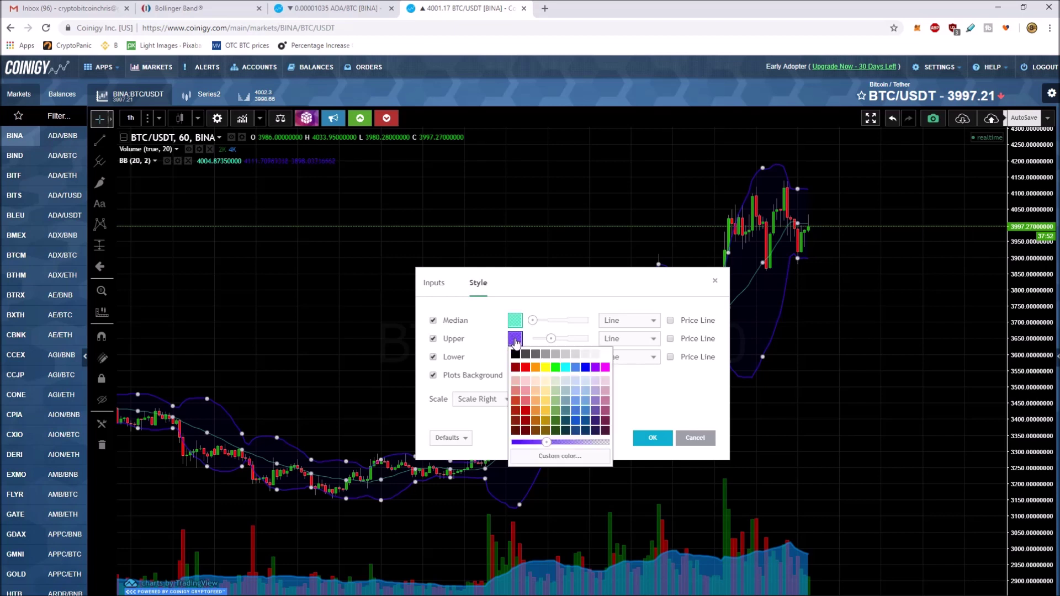
left_click(565, 367)
left_click(515, 356)
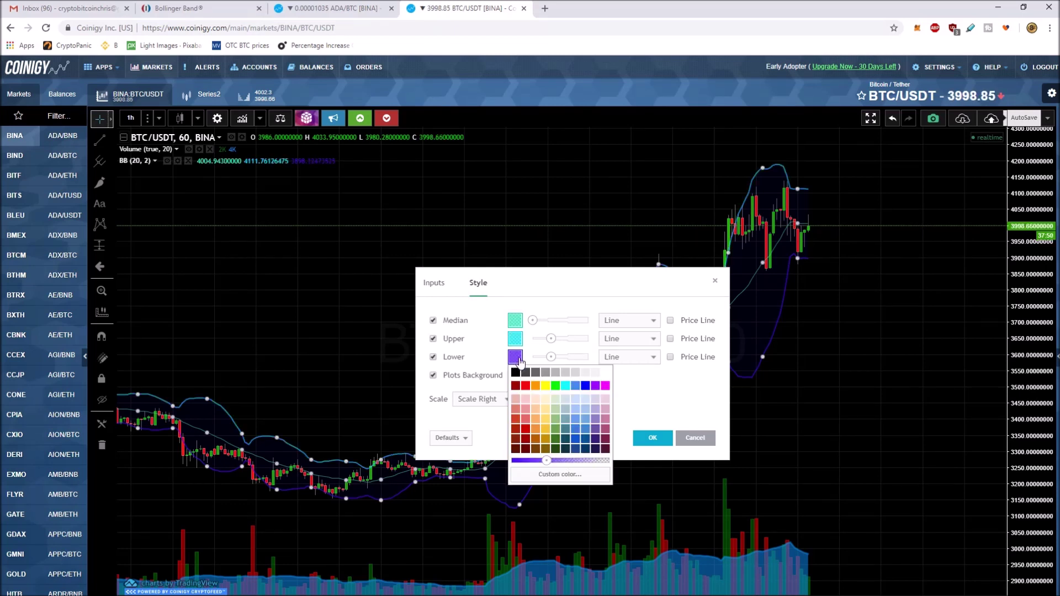
left_click(565, 385)
left_click(515, 320)
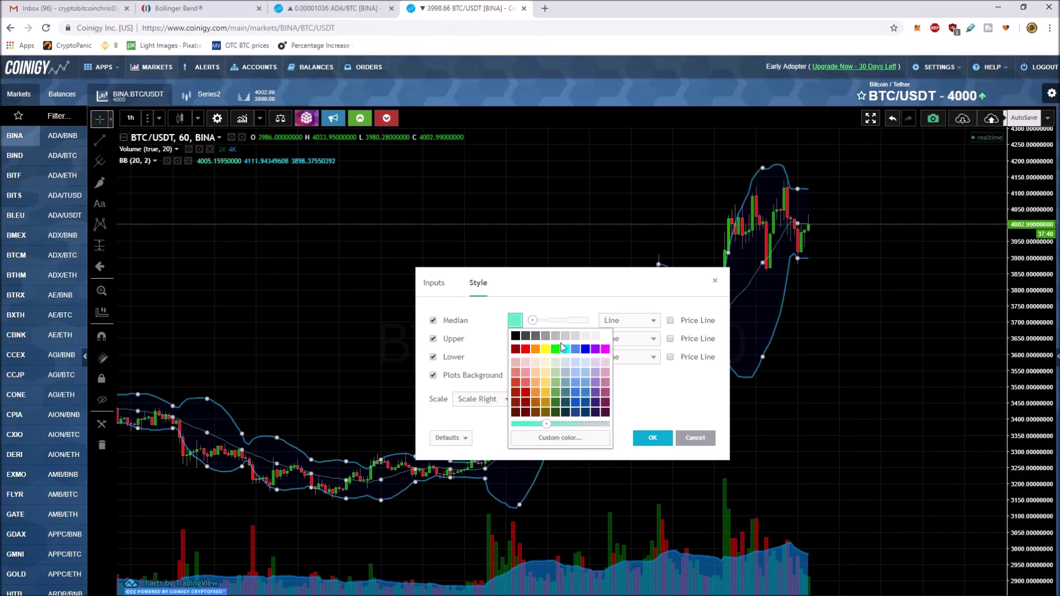
left_click(595, 336)
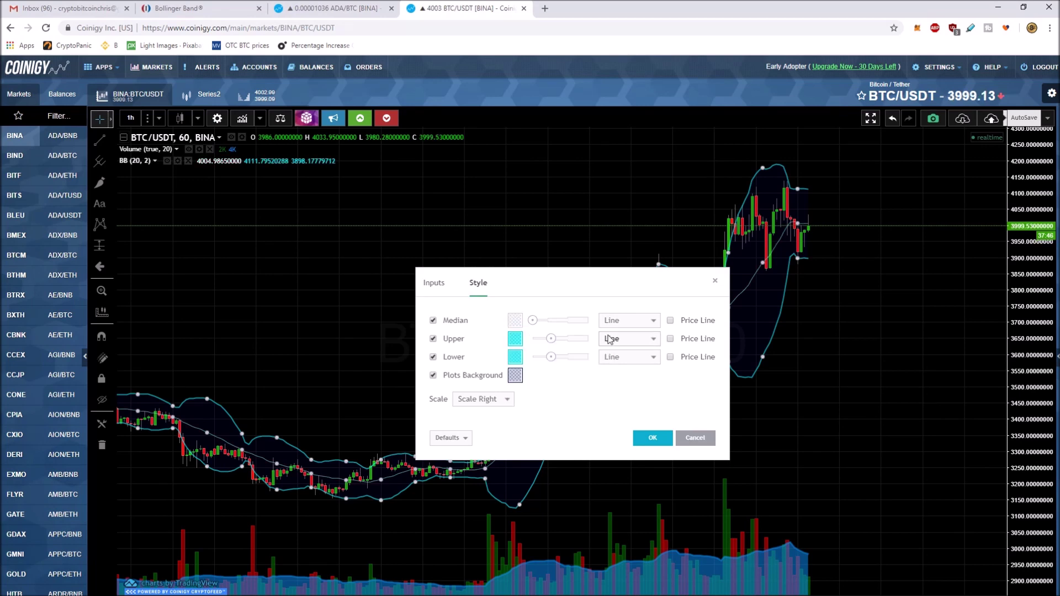
left_click(658, 441)
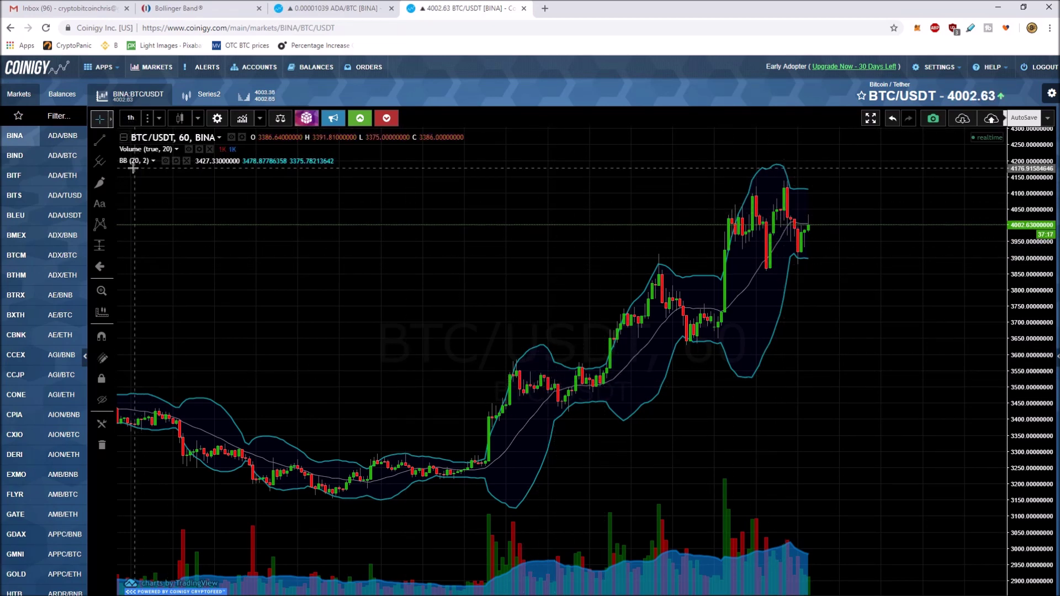
left_click(175, 161)
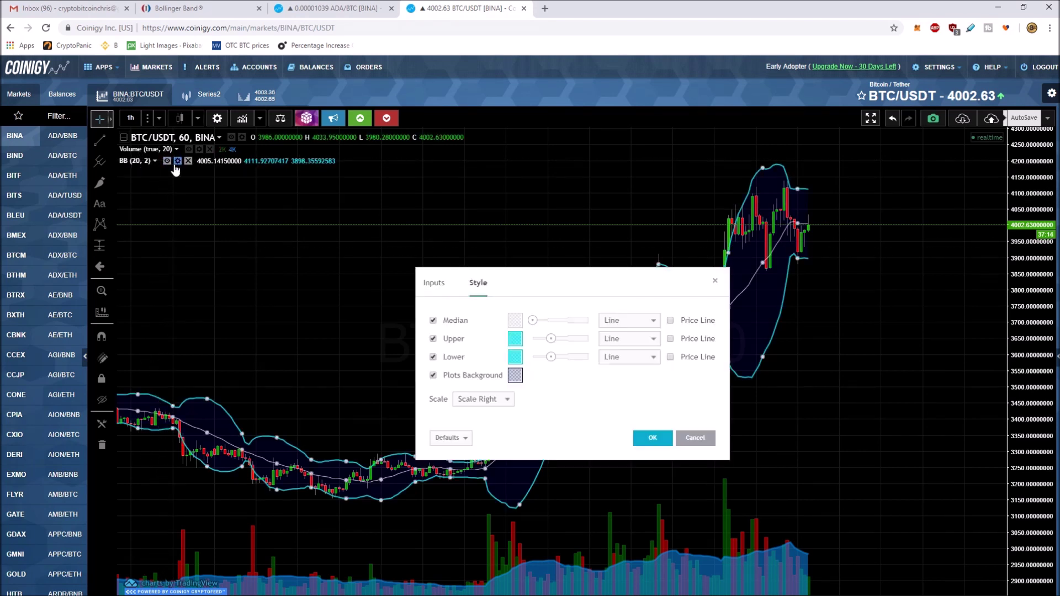
left_click(433, 283)
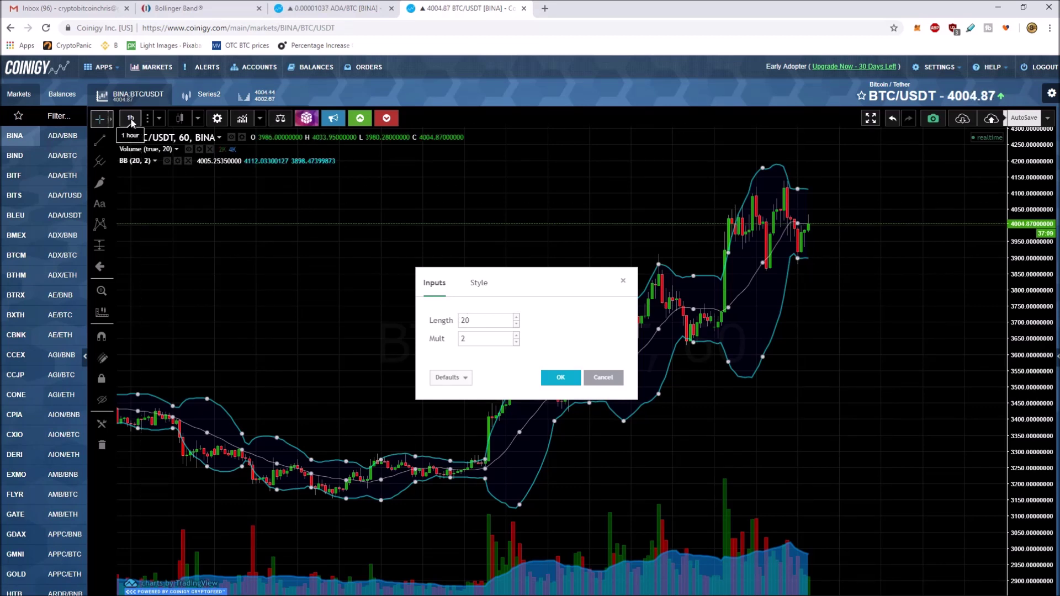
left_click(622, 281)
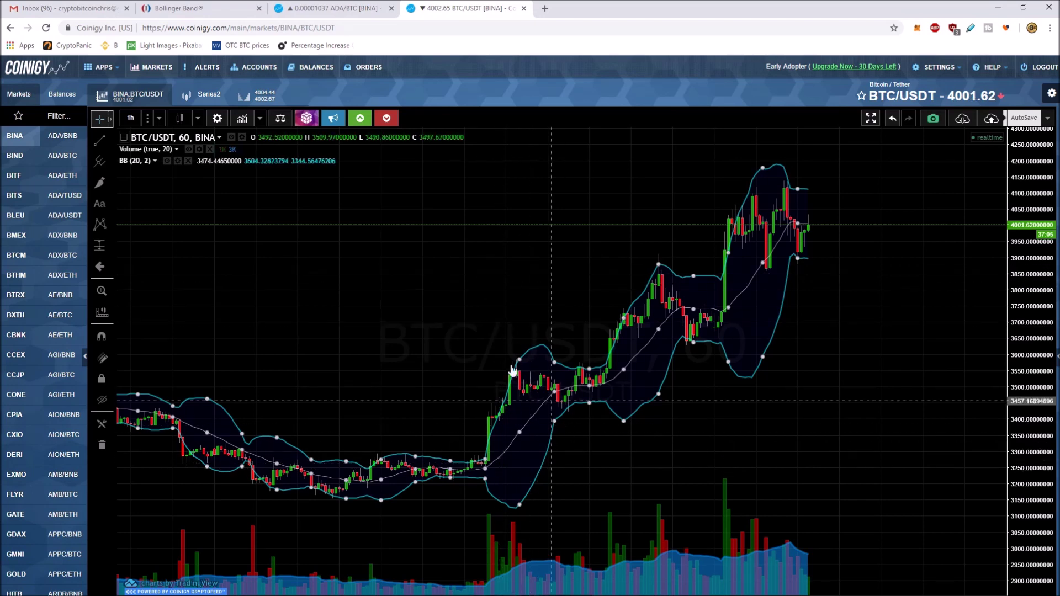
scroll(327, 455, "down", 2)
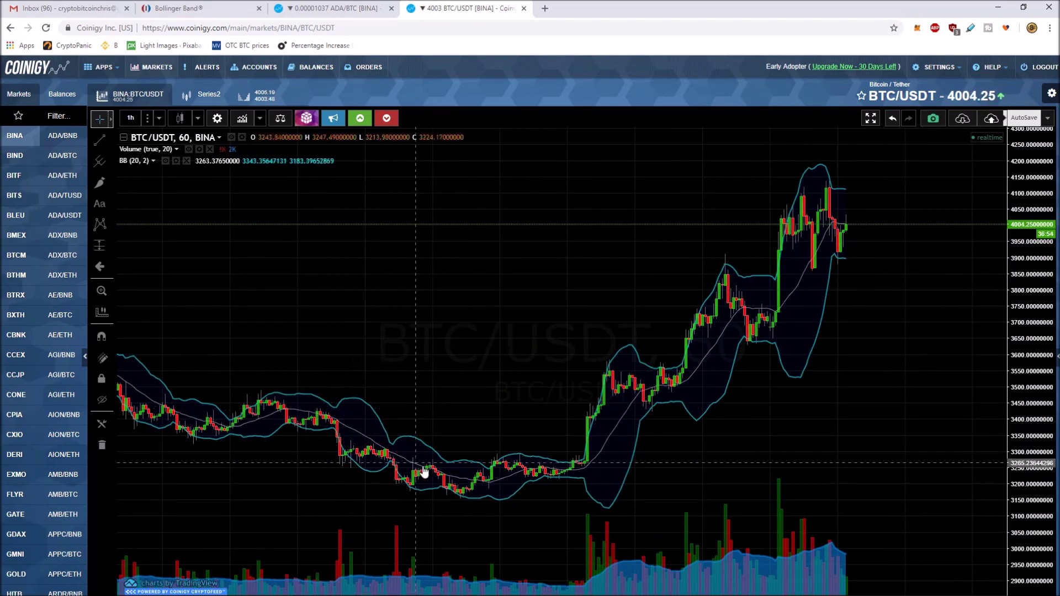
key("ctrl+2")
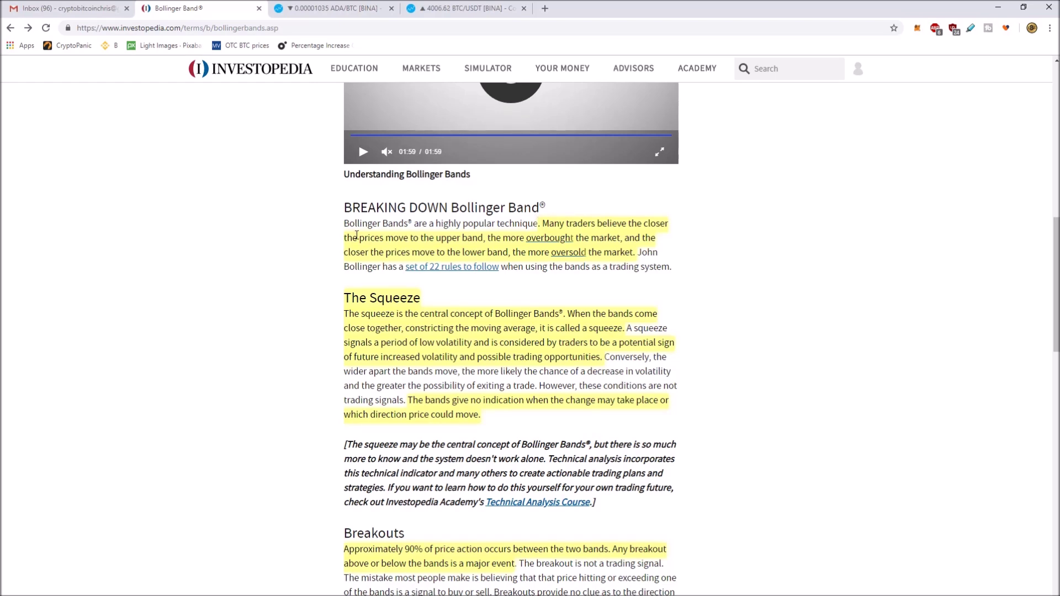
key("ctrl+4")
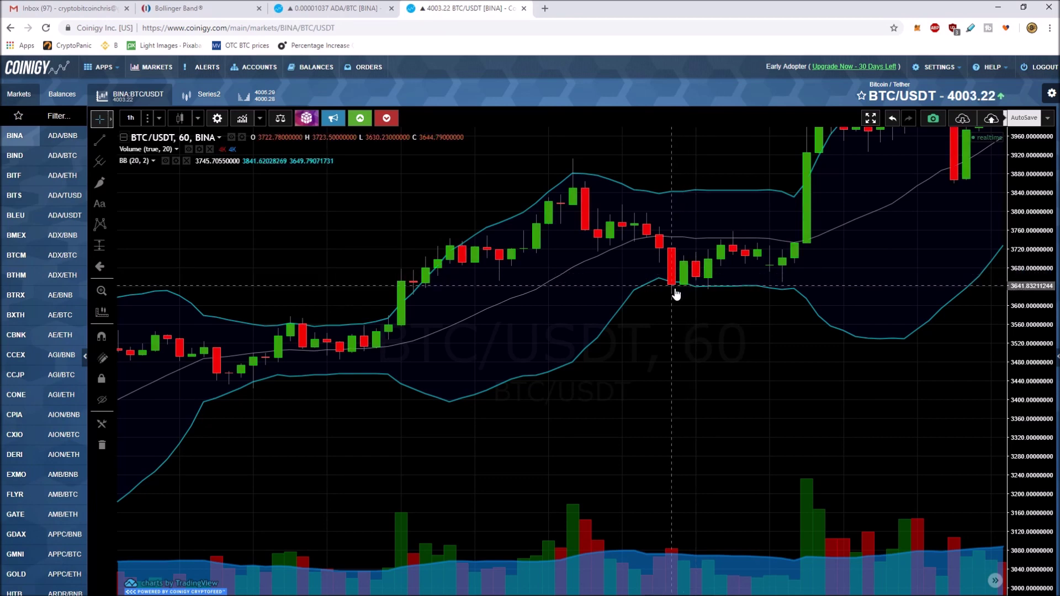
left_click_drag(287, 320, 880, 189)
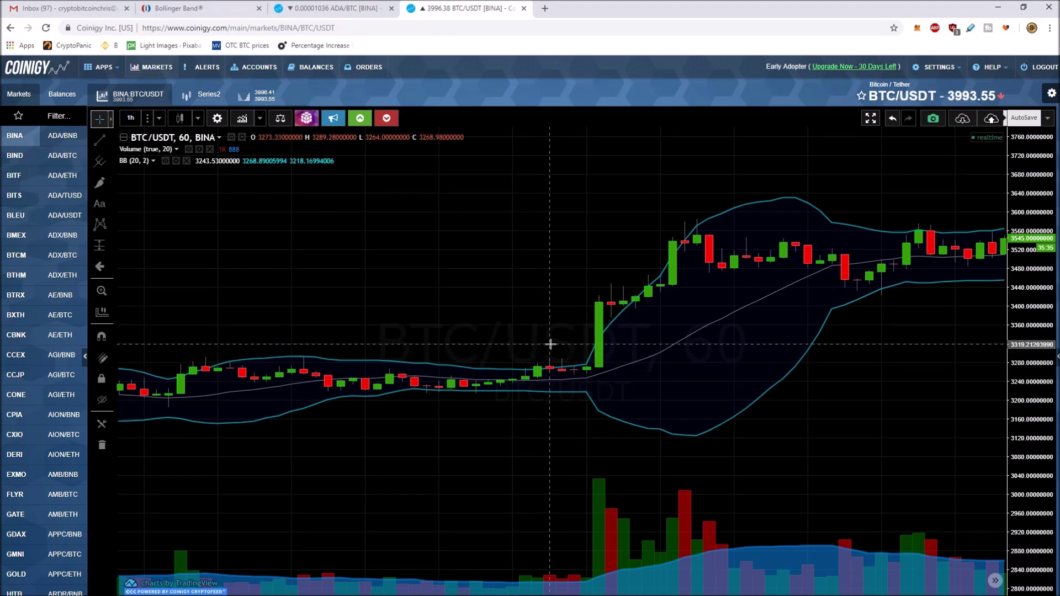
key("ctrl+2")
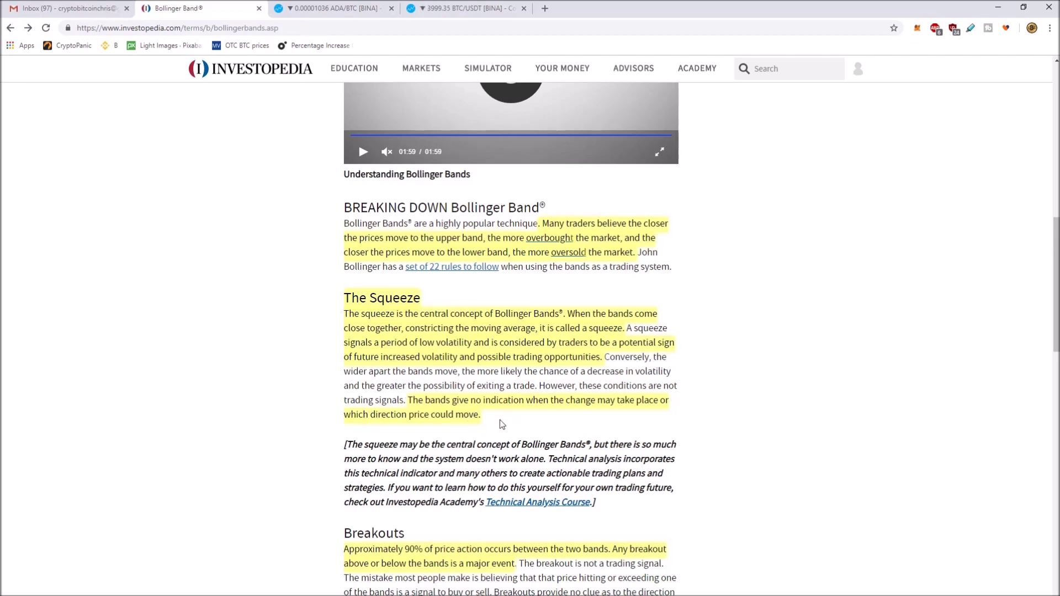
mouse_move(494, 408)
left_click(337, 8)
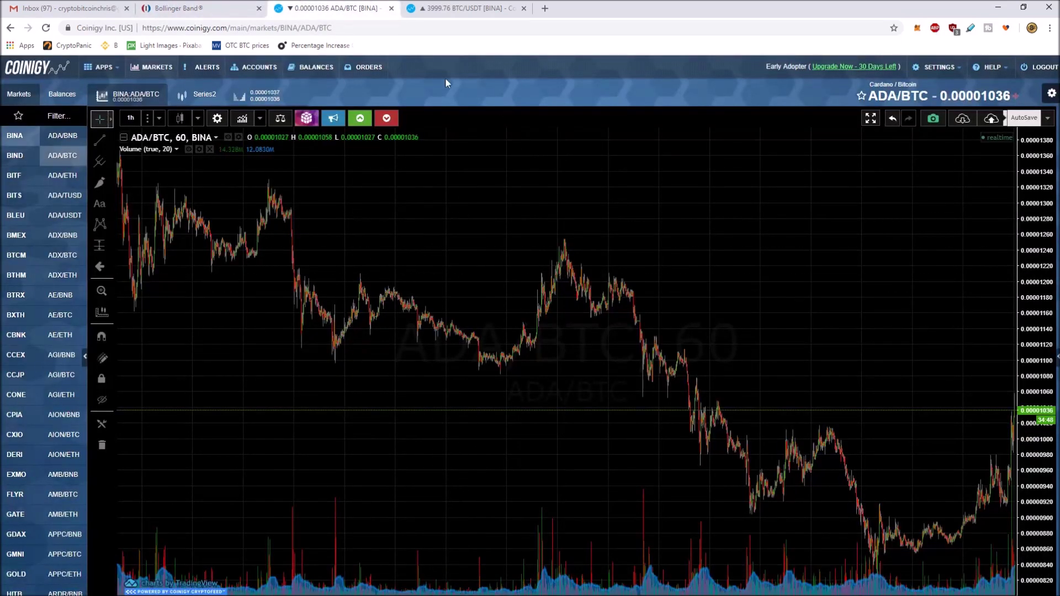
left_click(444, 11)
- Add a Relative Strength Index (14) pane via 'rsi' search and make its line yellow
left_click(241, 118)
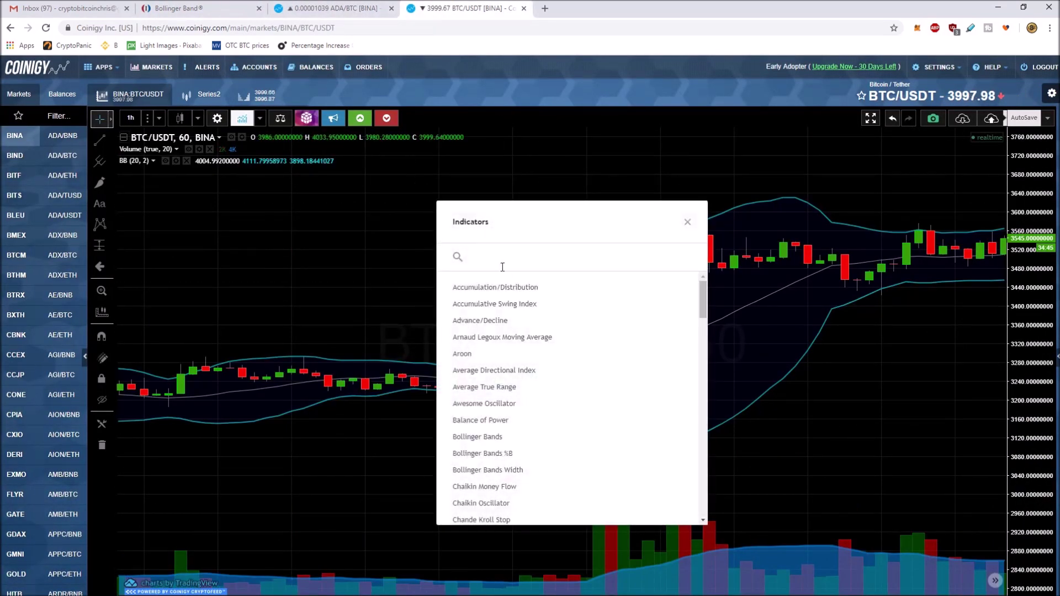
type("rsi")
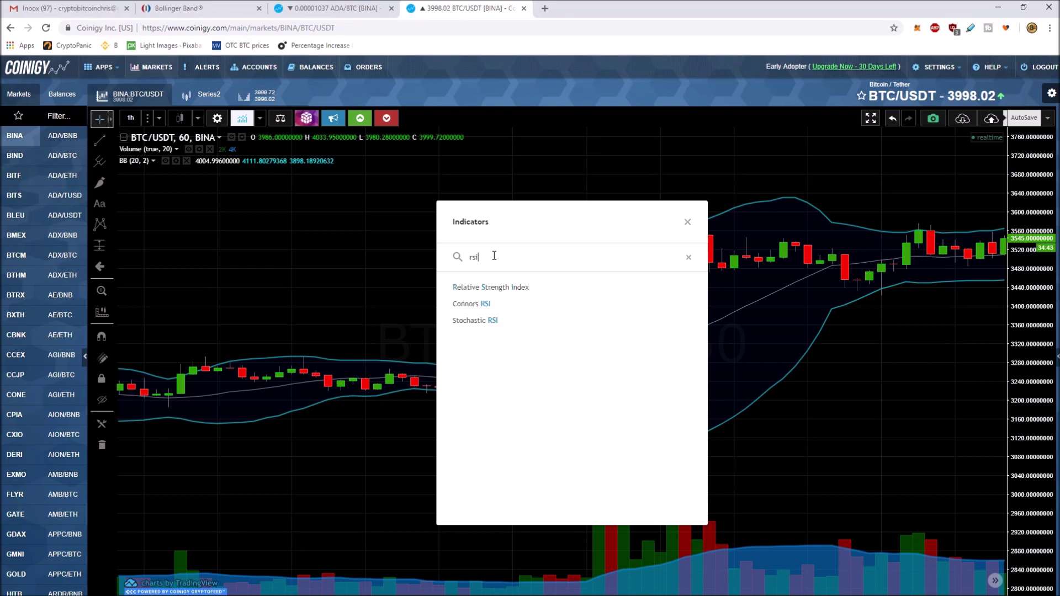
left_click(514, 287)
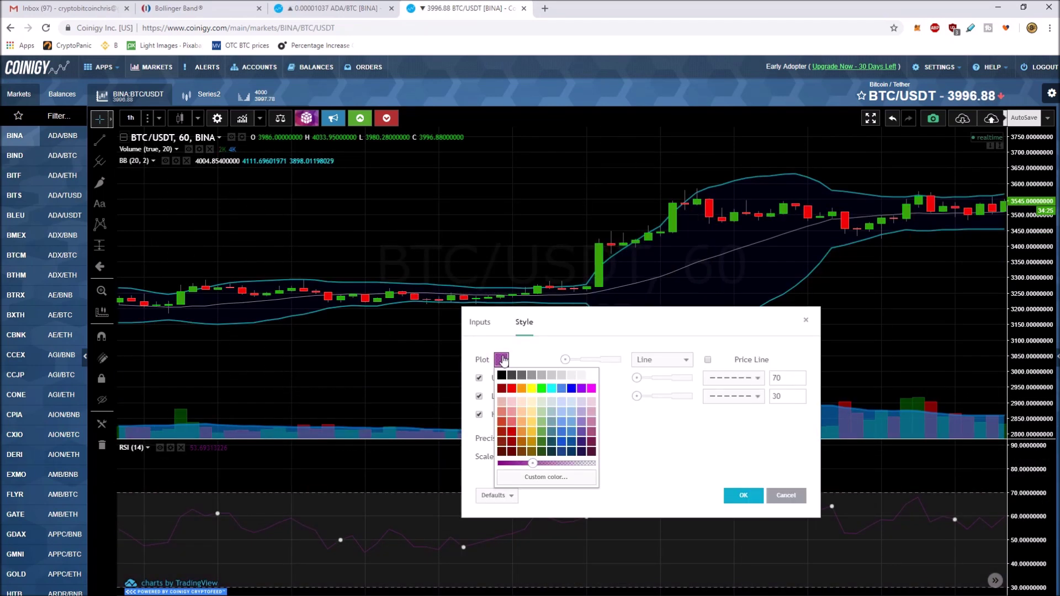
left_click(531, 388)
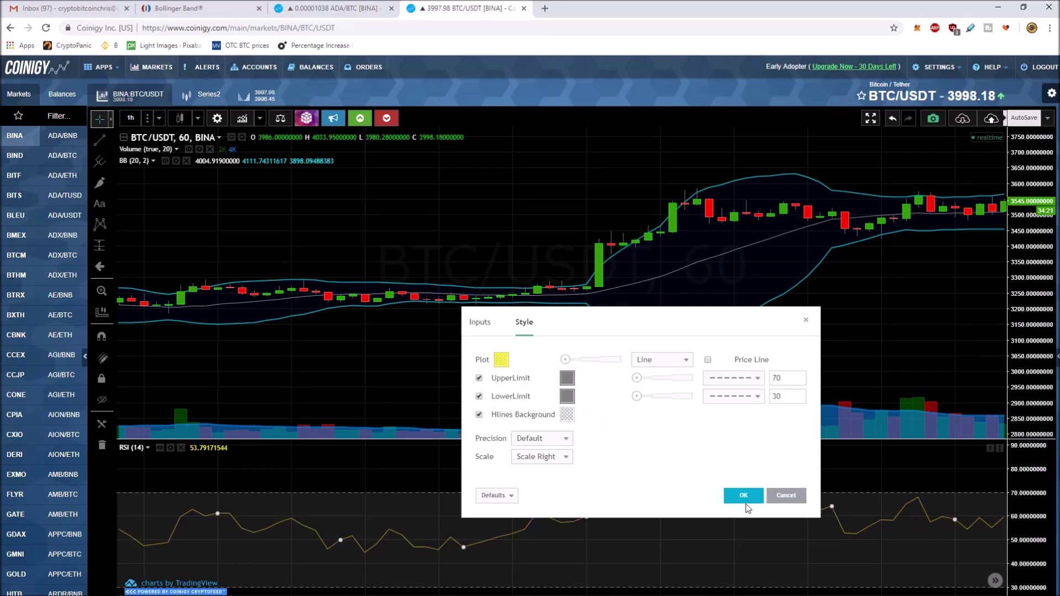
left_click(779, 377)
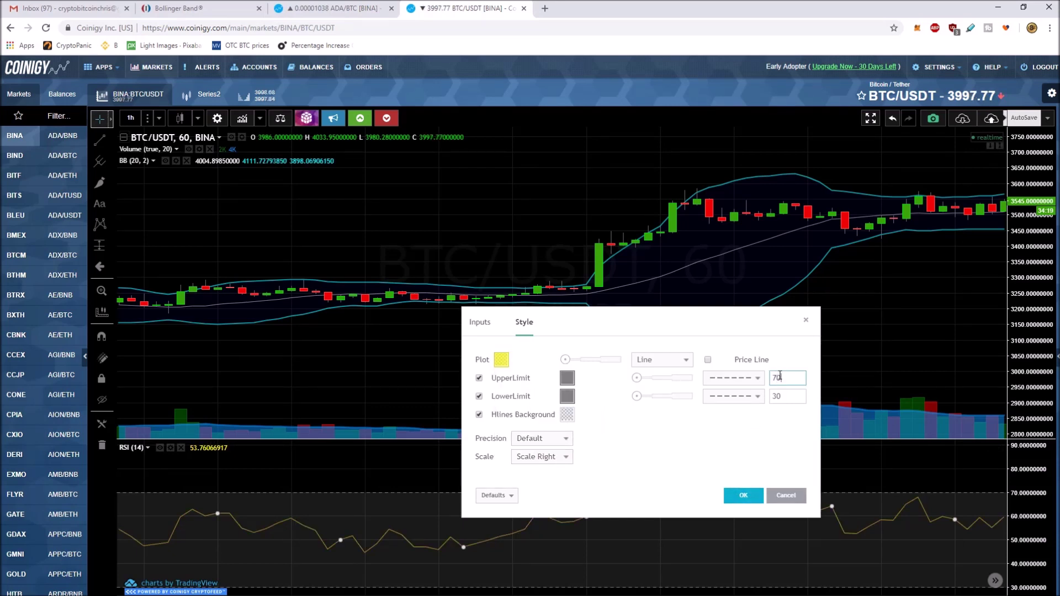
- Set the RSI upper limit to 80 and the lower limit to 20
type("80")
double_click(791, 395)
type("20")
key("Return")
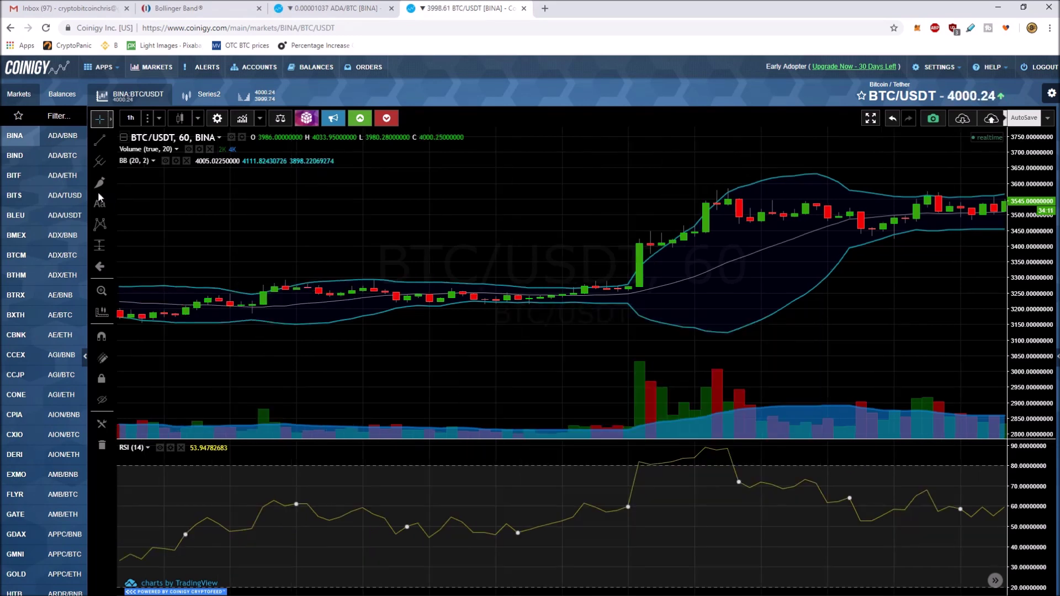
- With the Brush tool, circle the breakout candles above the upper band and the RSI peak near 80–90
left_click(100, 182)
mouse_move(736, 196)
left_mouse_down()
mouse_move(630, 268)
mouse_move(716, 177)
left_mouse_up()
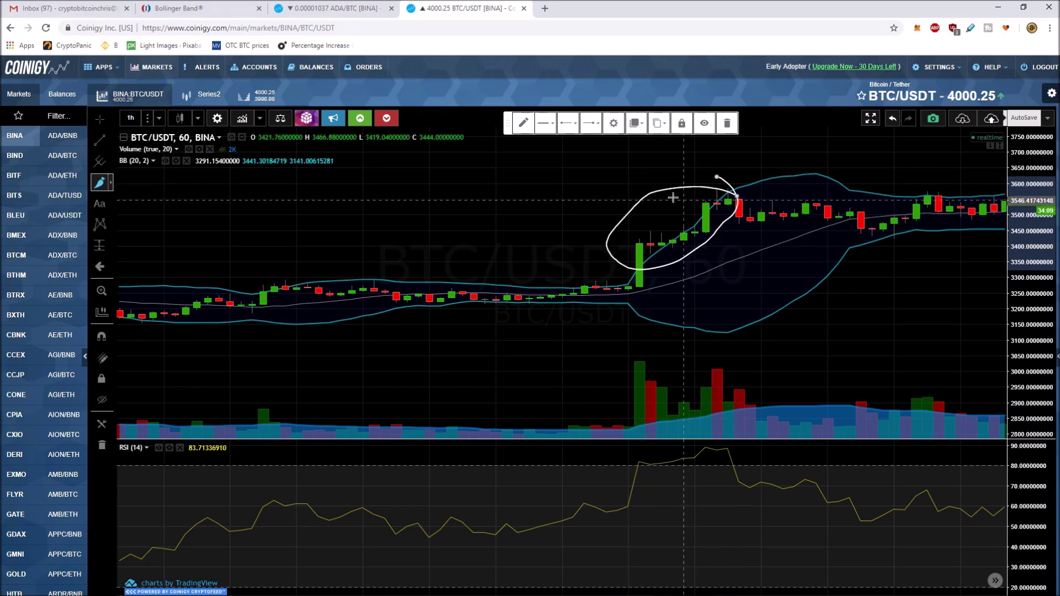
mouse_move(657, 440)
left_mouse_down()
mouse_move(710, 468)
mouse_move(729, 463)
left_mouse_up()
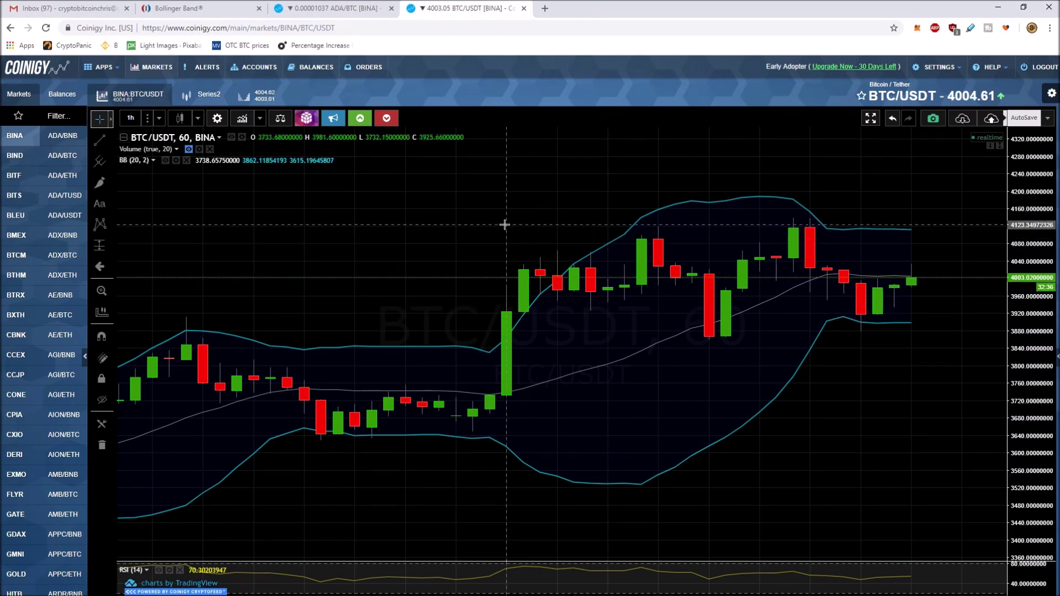
- Zoom out and scroll back through earlier BTC/USDT history, then drag recent candles back into view
scroll(681, 422, "down", 3)
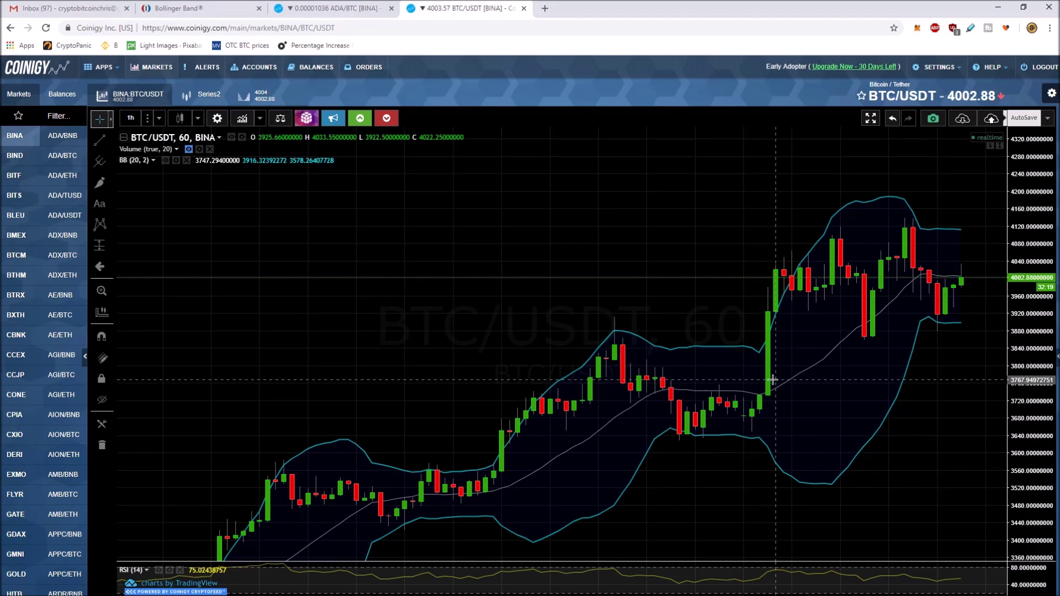
scroll(513, 436, "left", 8)
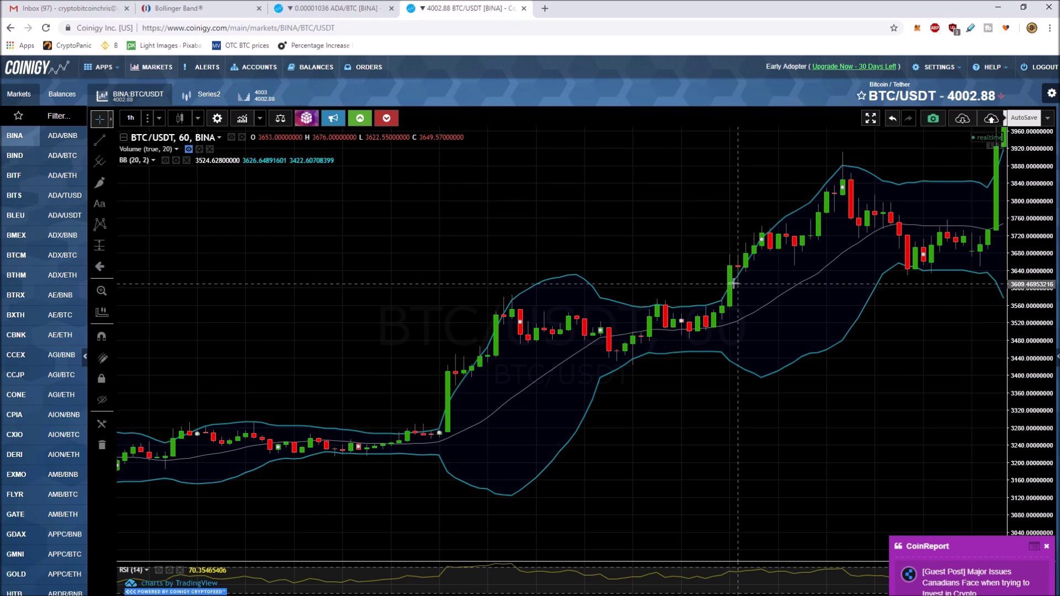
left_click_drag(776, 397, 452, 464)
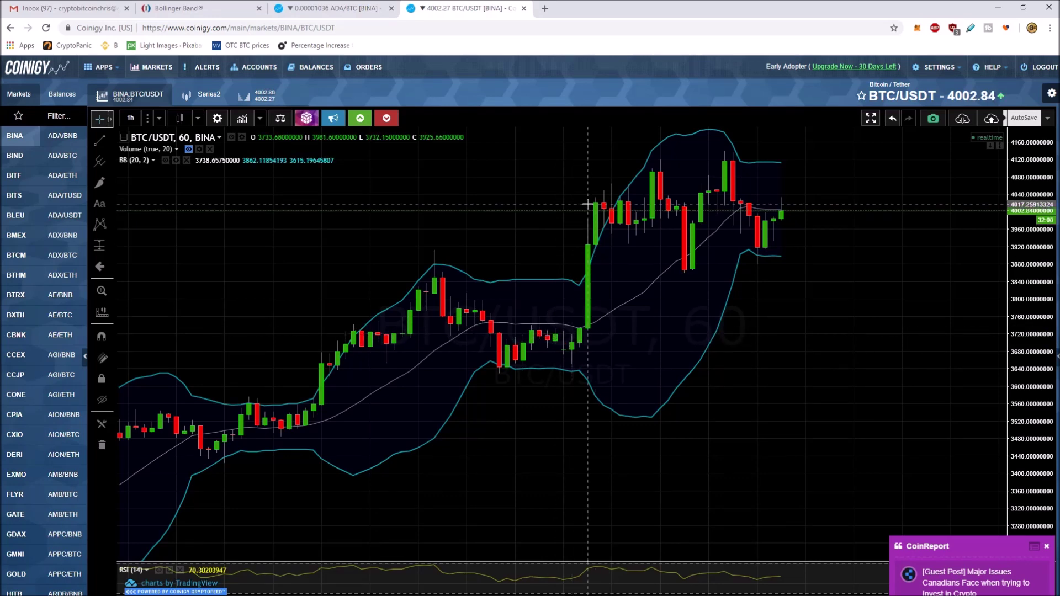
key("ctrl+2")
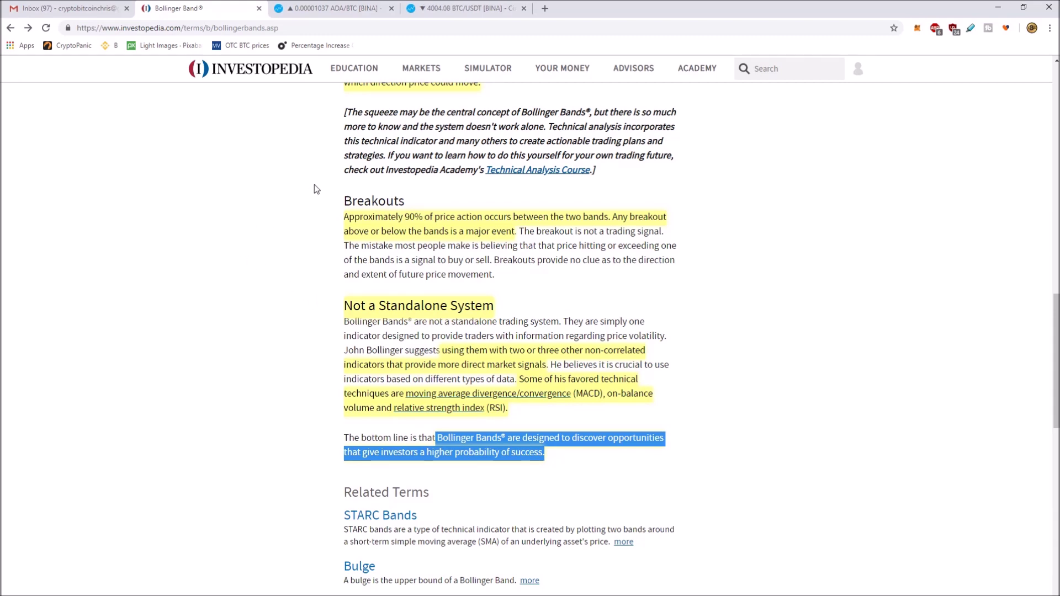
- Highlight the Breakouts passage in the Bollinger Bands article, then return to the ADA/BTC chart
left_click_drag(335, 296, 372, 95)
left_click(353, 8)
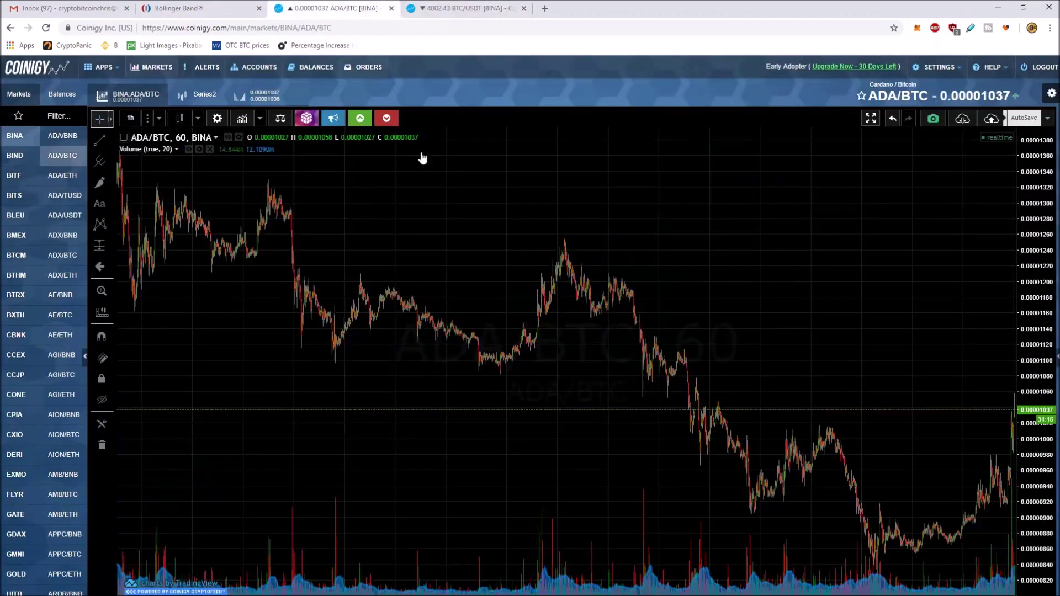
- Change the ADA/BTC chart interval from 1h to 1 day and frame the recent daily candles
scroll(483, 253, "down", 4)
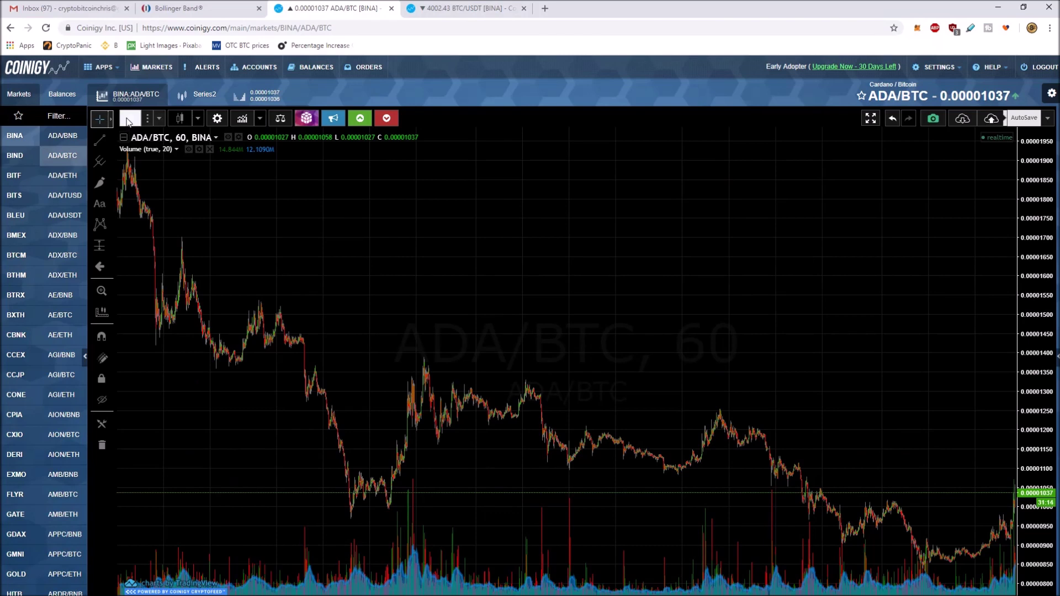
left_click(128, 119)
left_click(138, 336)
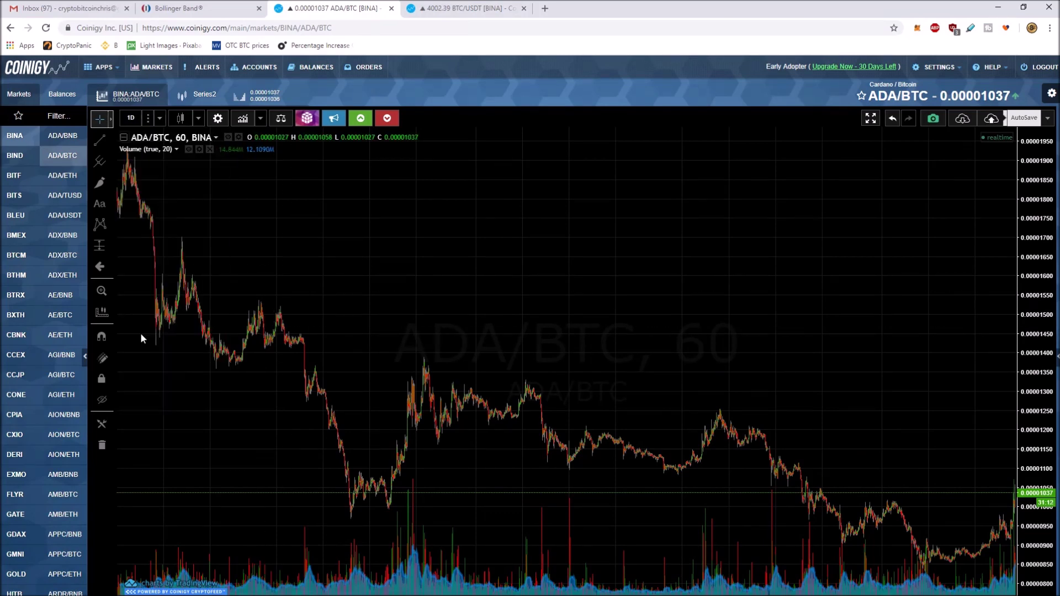
scroll(585, 377, "up", 1)
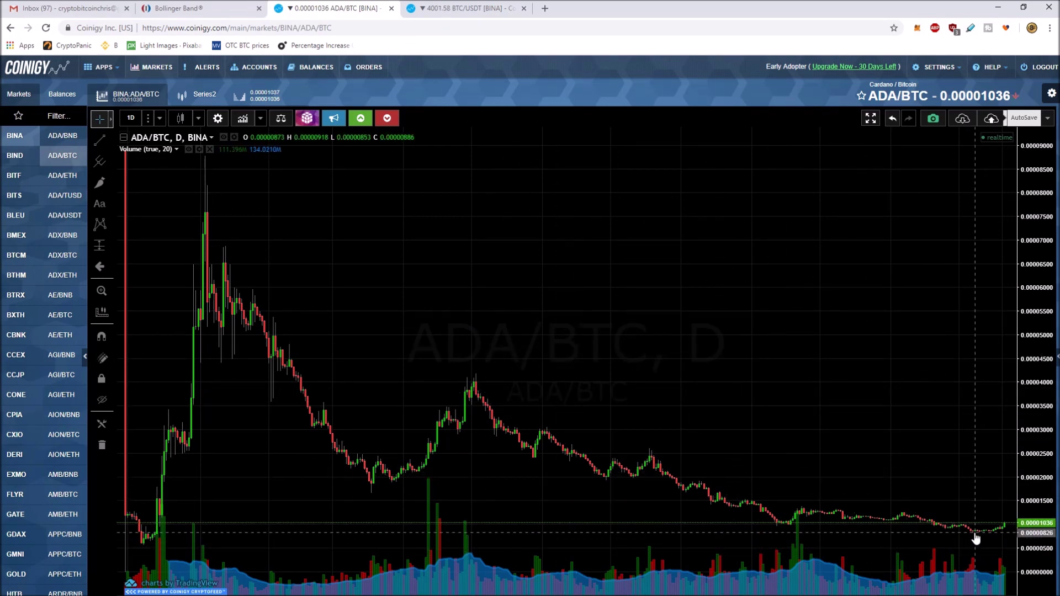
left_click_drag(918, 447, 828, 425)
scroll(828, 425, "up", 2)
left_click_drag(637, 342, 614, 230)
- Add Bollinger Bands (20, 2) to the daily ADA/BTC chart
left_click(243, 118)
left_click(462, 475)
left_click(399, 313)
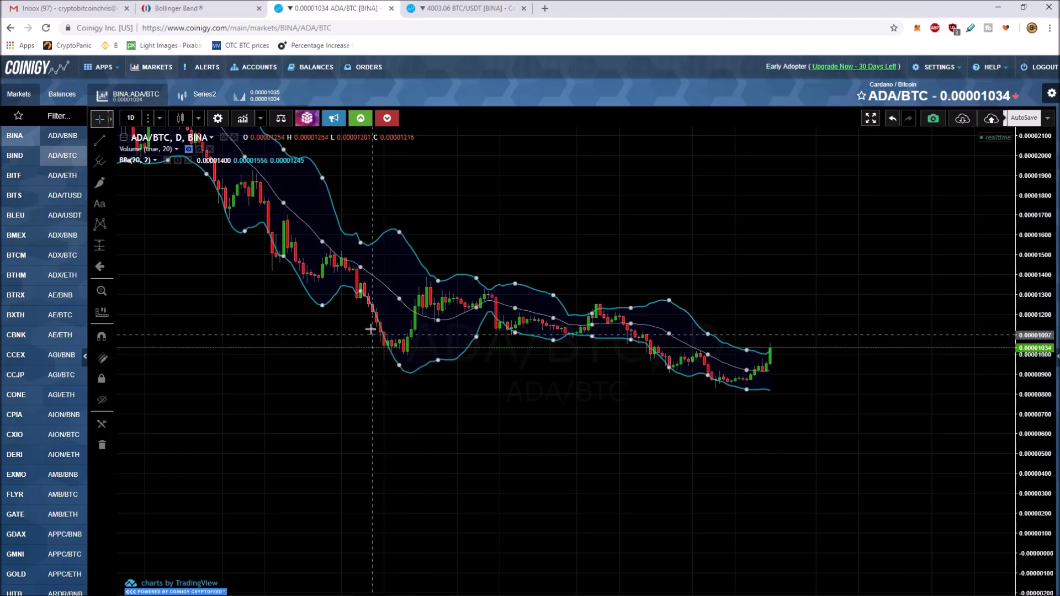
- Brush over the lower-band hits, the rebound rally, the middle-band touch and the following downtrend
left_click(98, 188)
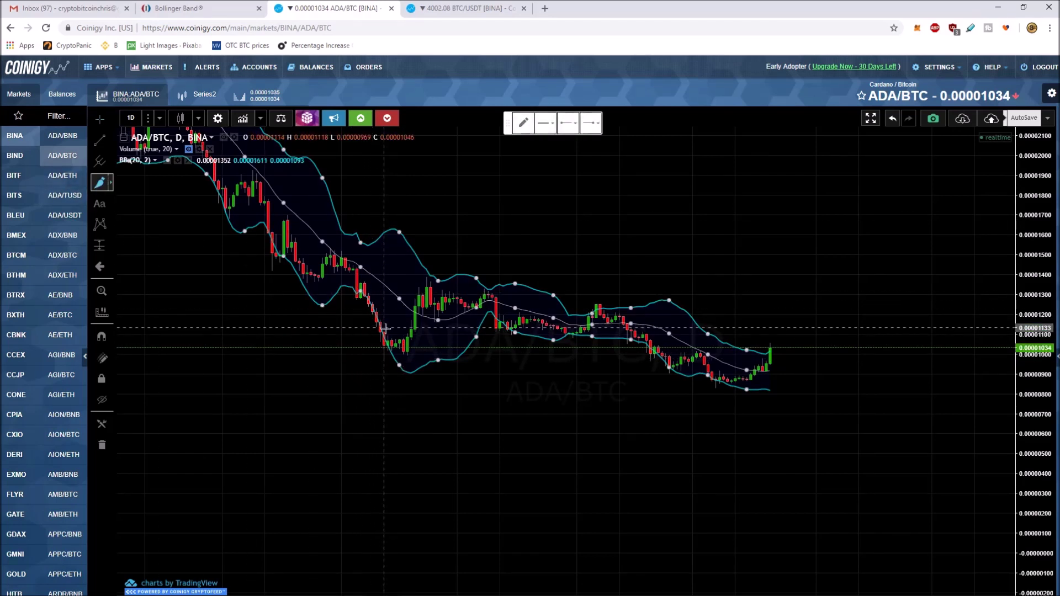
mouse_move(366, 300)
left_mouse_down()
mouse_move(391, 346)
mouse_move(389, 330)
left_mouse_up()
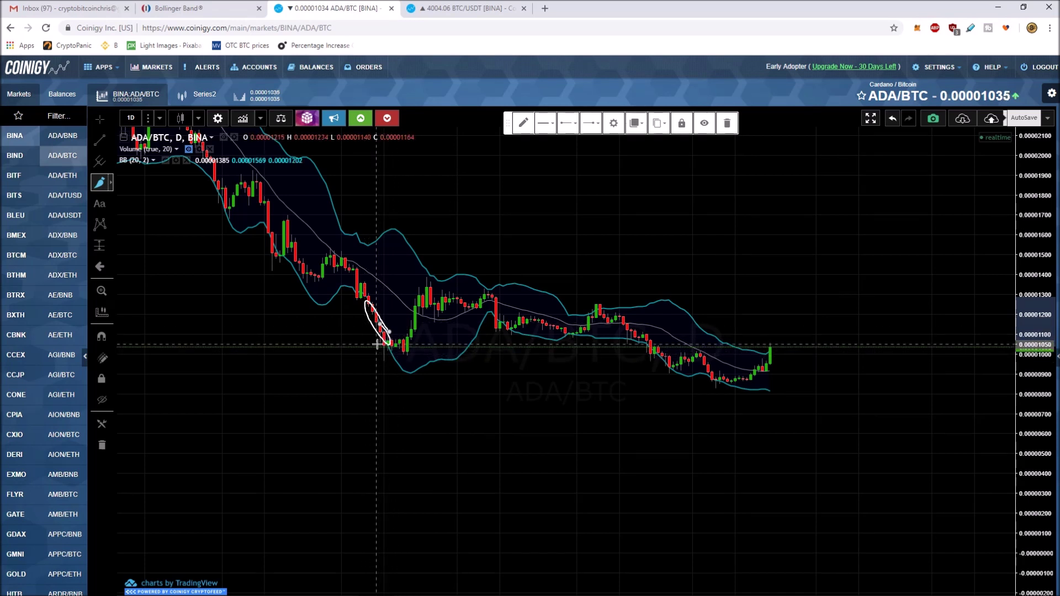
left_click_drag(445, 274, 519, 282)
mouse_move(472, 357)
left_mouse_down()
mouse_move(493, 320)
mouse_move(504, 330)
left_mouse_up()
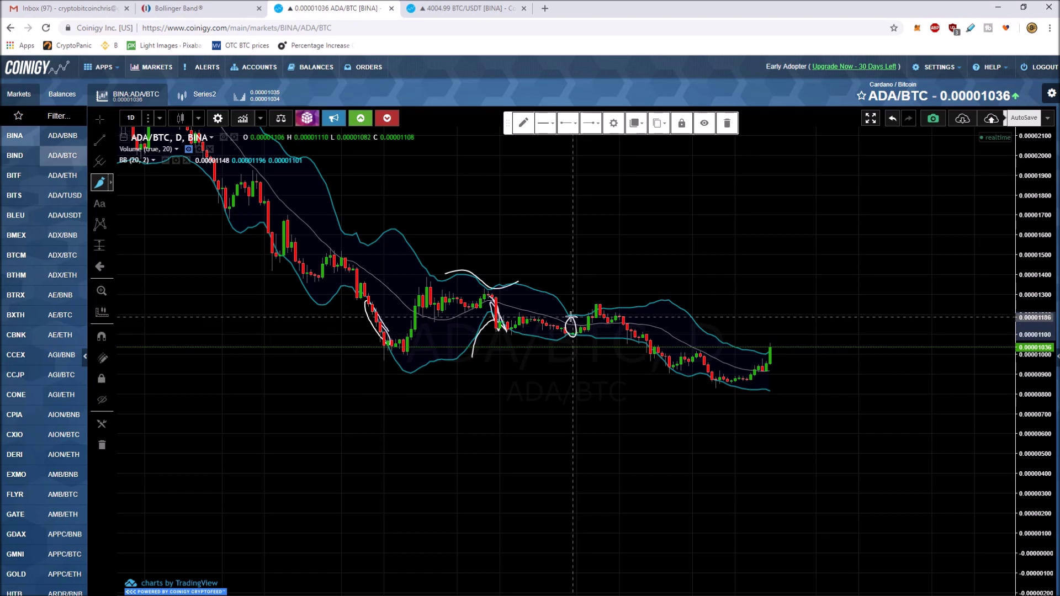
left_click_drag(592, 305, 592, 304)
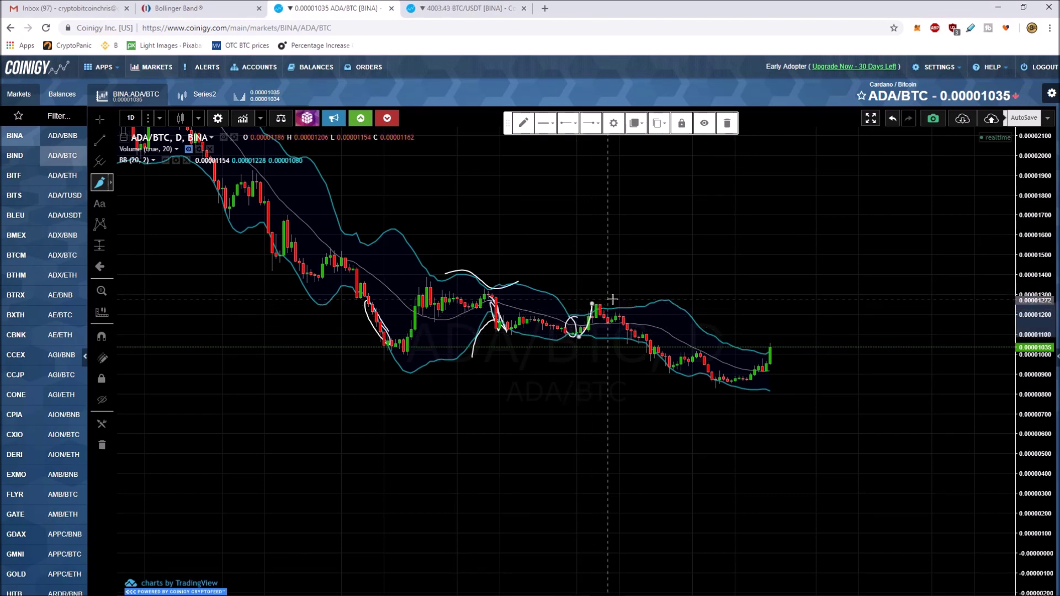
left_click_drag(593, 307, 676, 358)
scroll(435, 222, "left", 5)
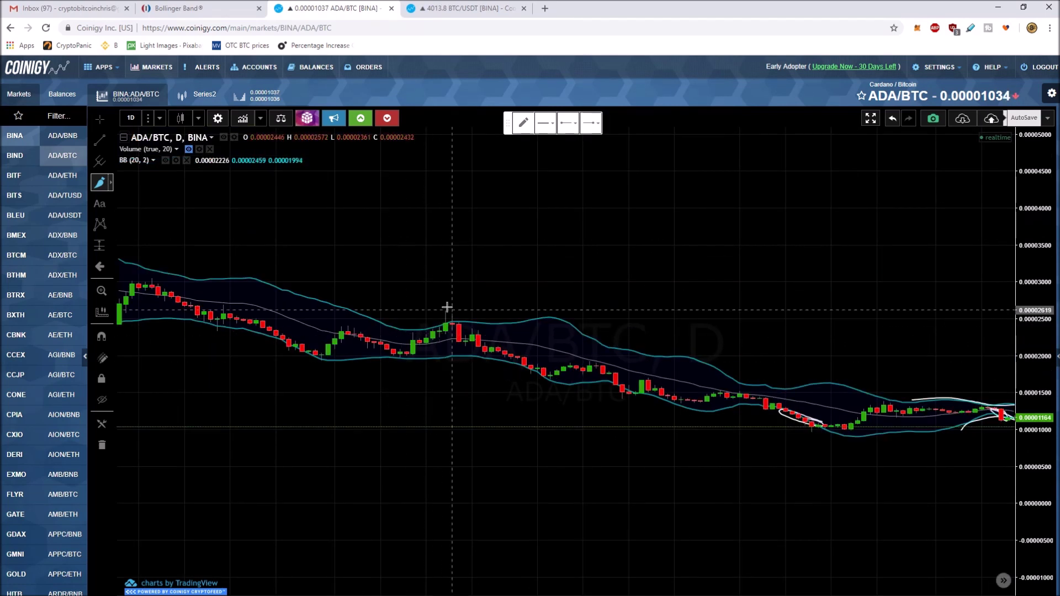
- Trace the climb into the upper-band peak and the downtrend that follows
left_click_drag(400, 360, 444, 335)
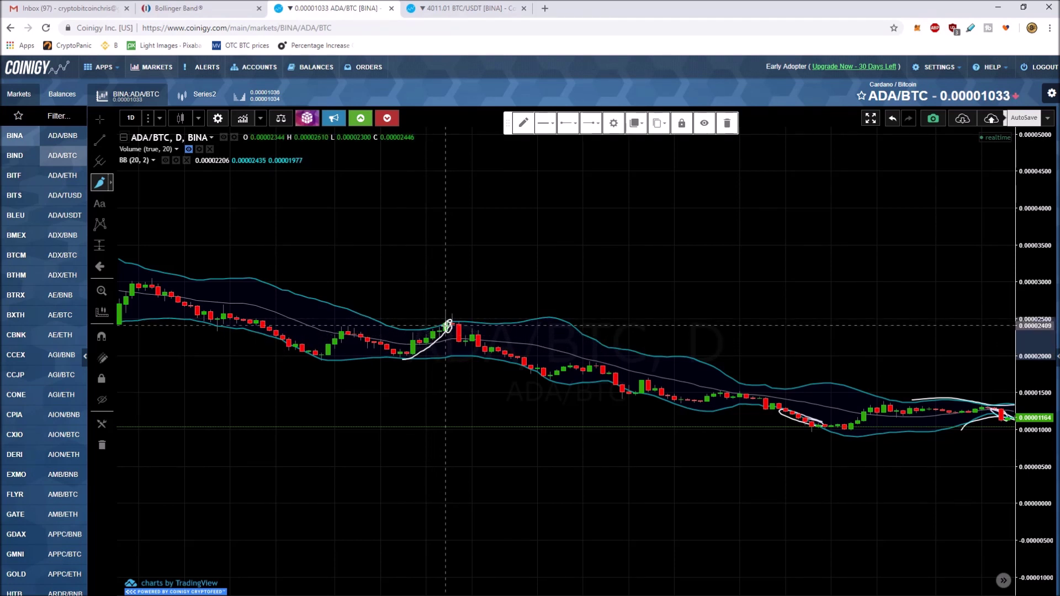
mouse_move(449, 323)
left_mouse_down()
mouse_move(478, 350)
mouse_move(534, 374)
mouse_move(584, 358)
mouse_move(618, 369)
mouse_move(634, 380)
mouse_move(634, 395)
left_mouse_up()
scroll(548, 319, "down", 2)
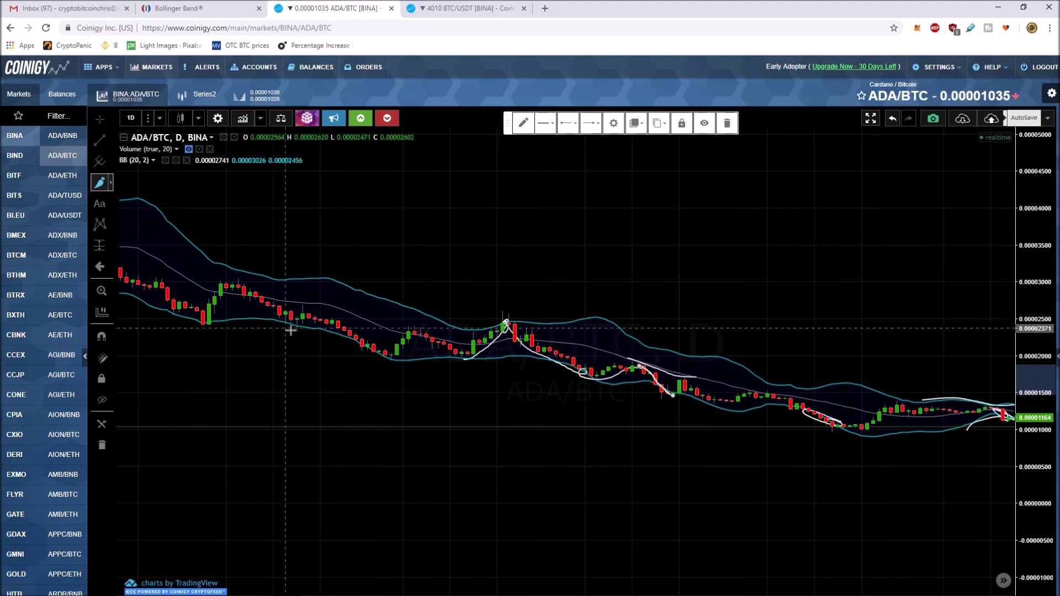
- Mark the early candles sliding along the band and the lower-band bounce, then bring up AION/BTC 240
mouse_move(151, 283)
left_mouse_down()
mouse_move(208, 331)
mouse_move(213, 286)
mouse_move(202, 324)
mouse_move(232, 288)
left_mouse_up()
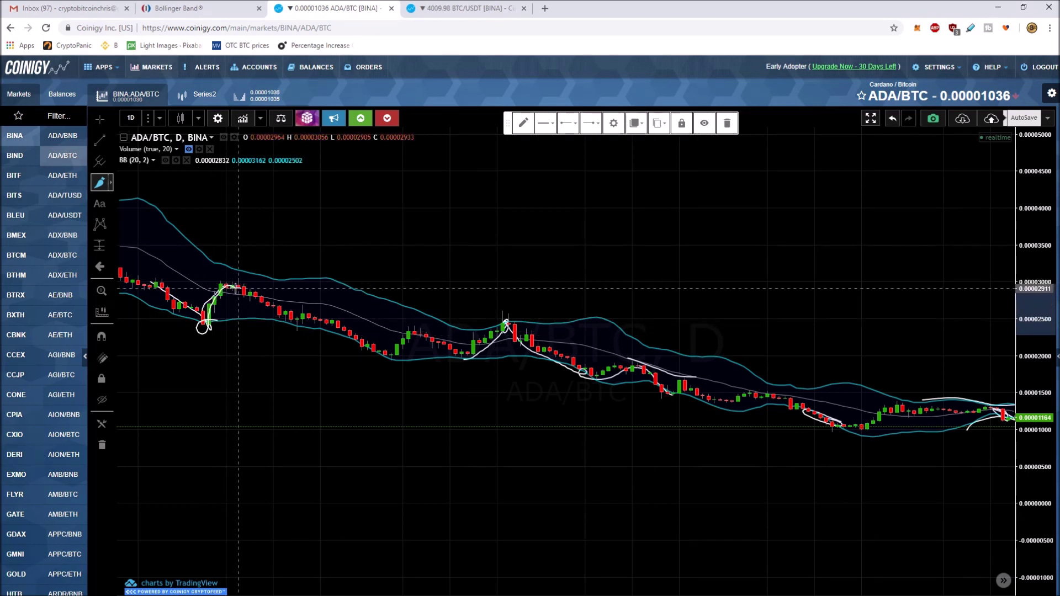
scroll(517, 325, "down", 2)
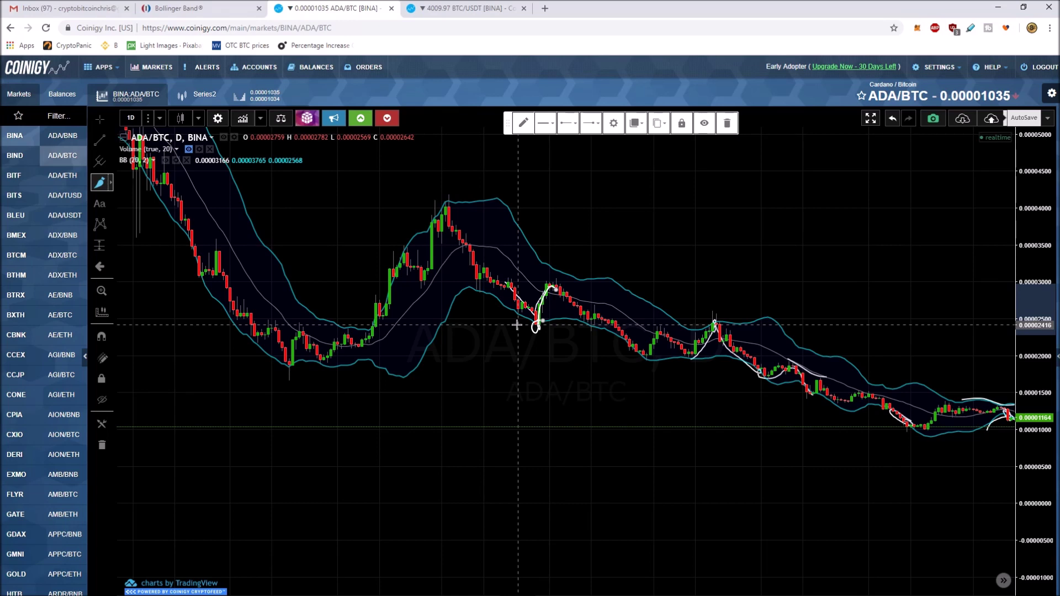
mouse_move(525, 297)
left_mouse_down()
mouse_move(442, 202)
mouse_move(375, 301)
left_mouse_up()
mouse_move(816, 311)
left_mouse_down()
mouse_move(382, 315)
mouse_move(488, 339)
left_mouse_up()
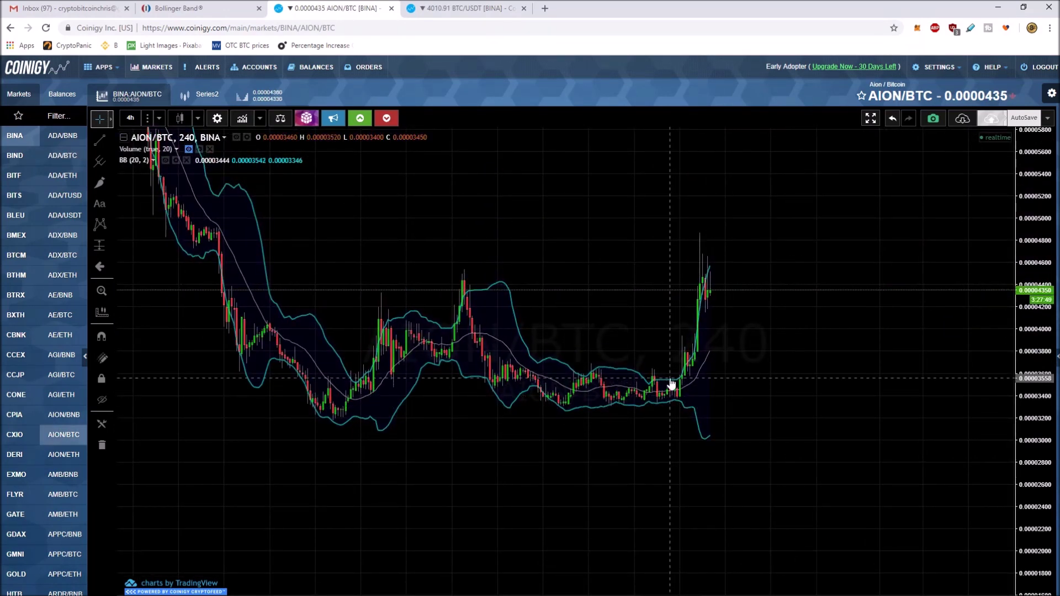
- With the Brush, trace both squeezed band edges, sketch a drop below the bands, and circle the latest spike
left_click(100, 182)
mouse_move(512, 330)
left_mouse_down()
mouse_move(575, 361)
mouse_move(681, 385)
left_mouse_up()
mouse_move(539, 413)
left_mouse_down()
mouse_move(682, 407)
mouse_move(652, 402)
mouse_move(663, 385)
left_mouse_up()
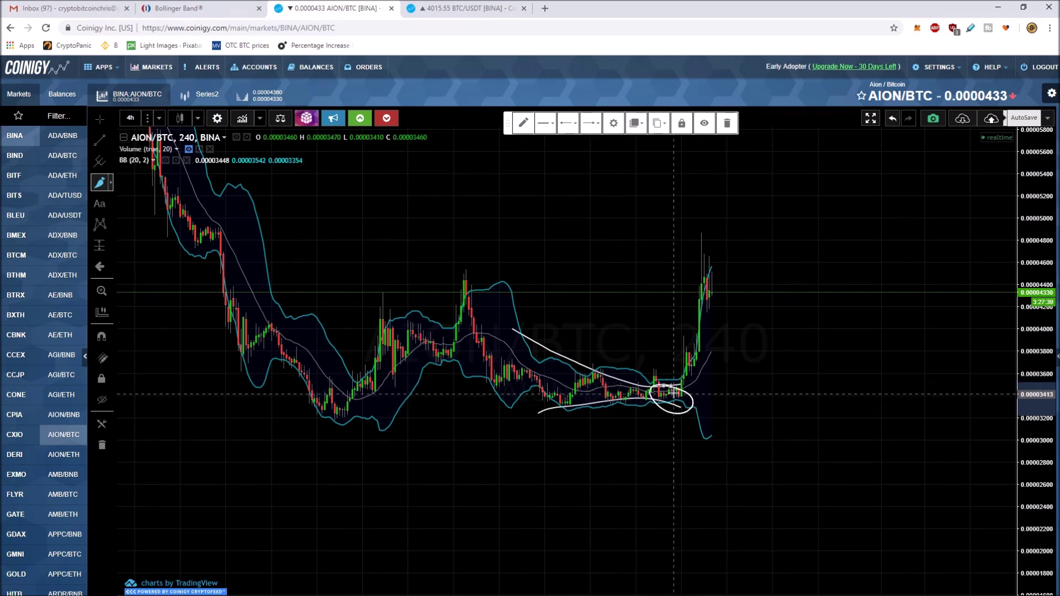
left_click_drag(679, 388, 777, 497)
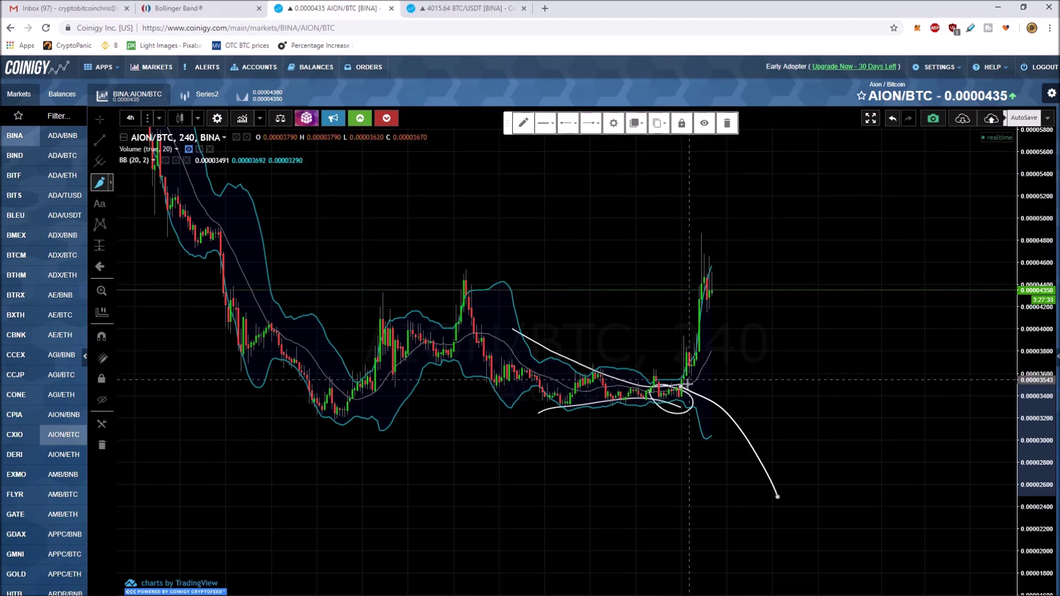
mouse_move(708, 276)
left_mouse_down()
mouse_move(718, 279)
mouse_move(710, 286)
mouse_move(756, 298)
left_mouse_up()
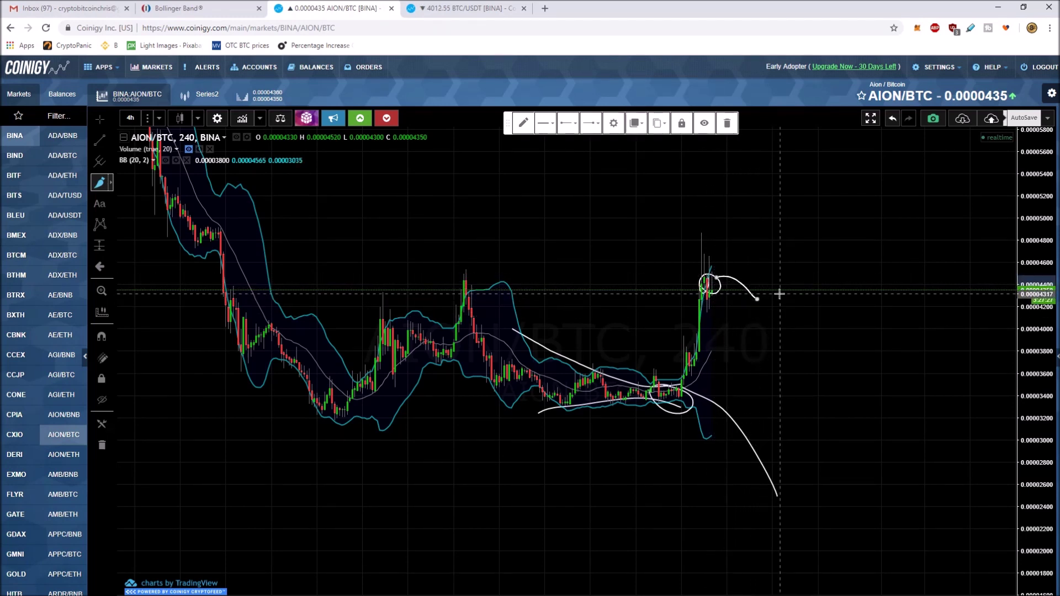